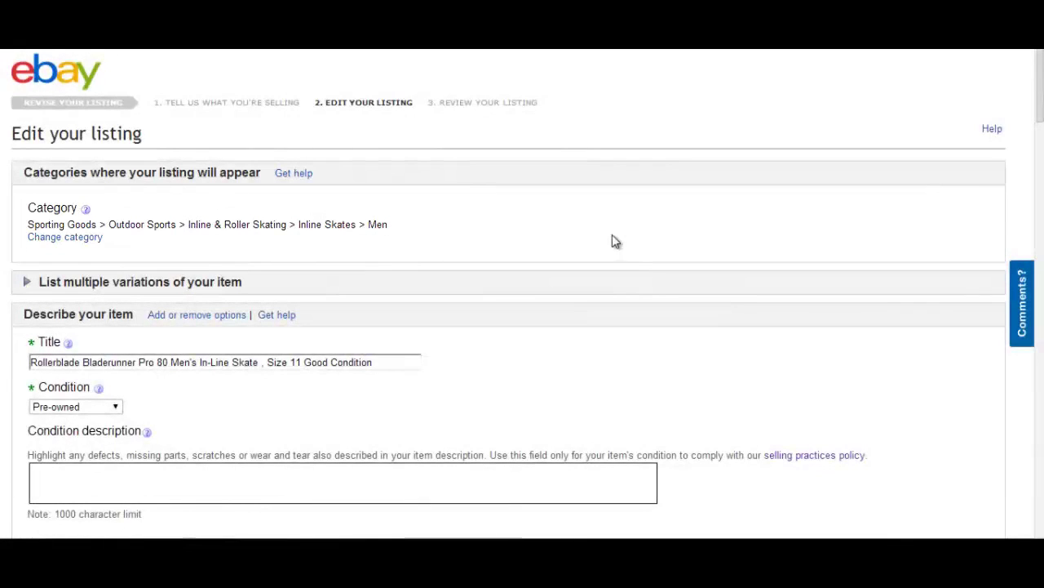
Step: Scroll through the skates listing to review its shipping and package details
scroll(613, 237, down, 2)
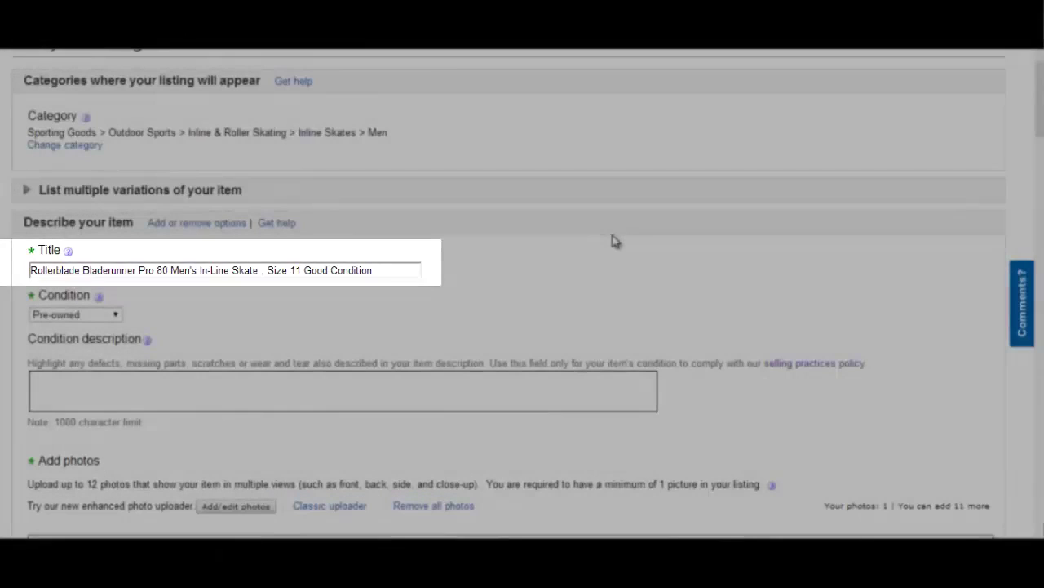
scroll(615, 241, down, 1)
scroll(615, 241, down, 1)
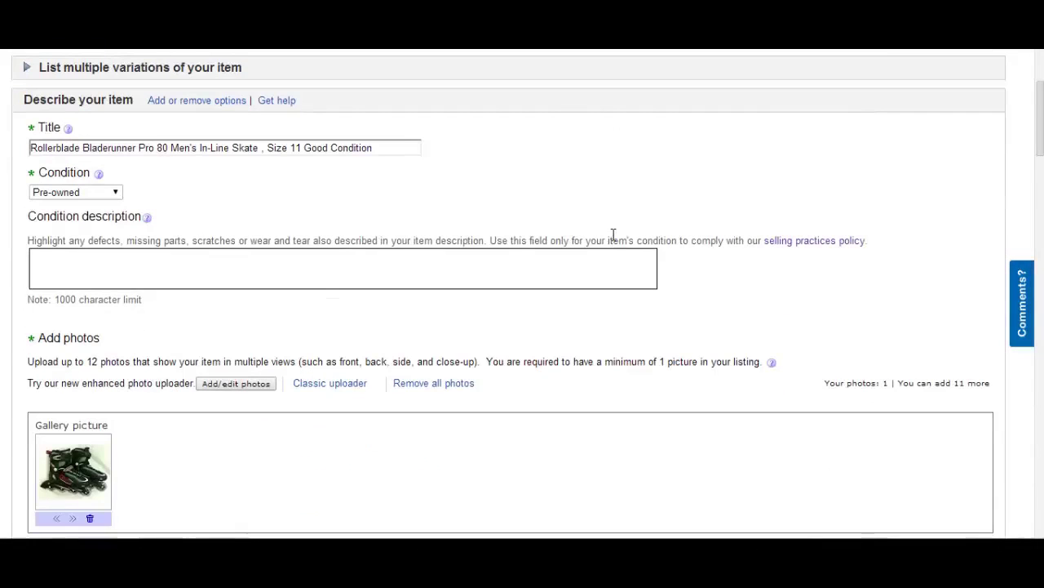
scroll(616, 242, down, 2)
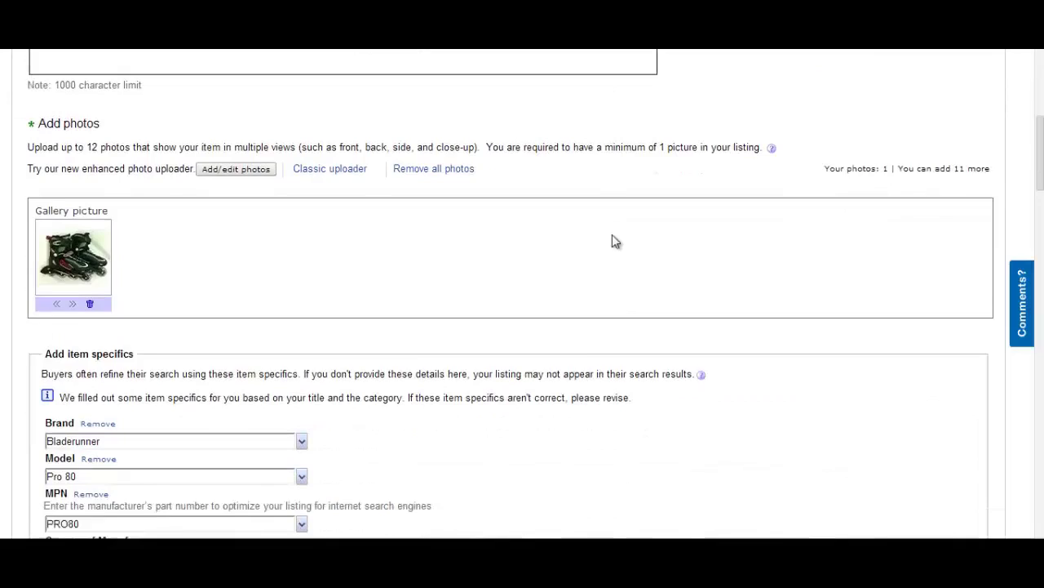
scroll(616, 242, up, 1)
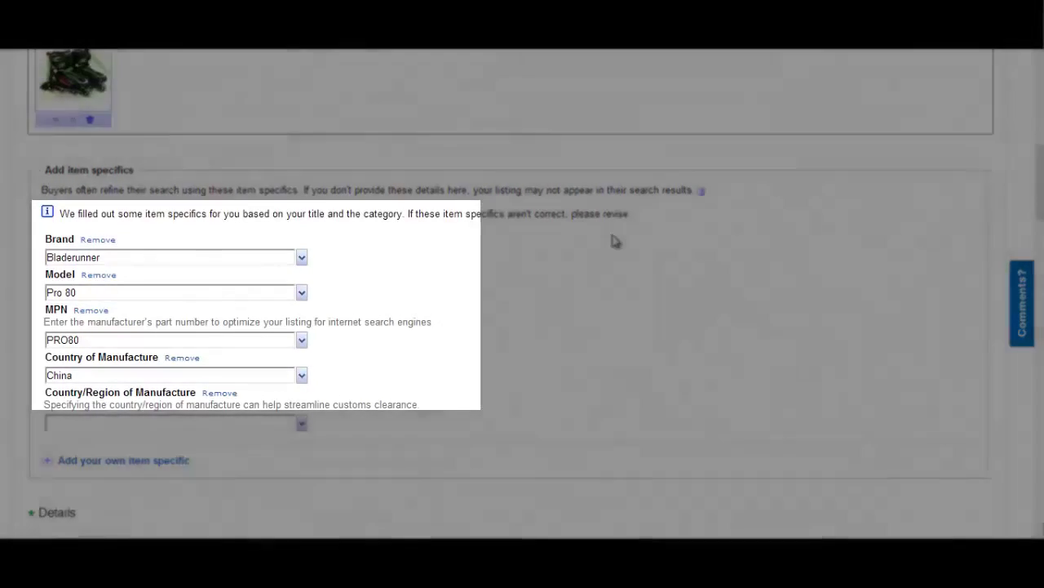
scroll(615, 241, up, 2)
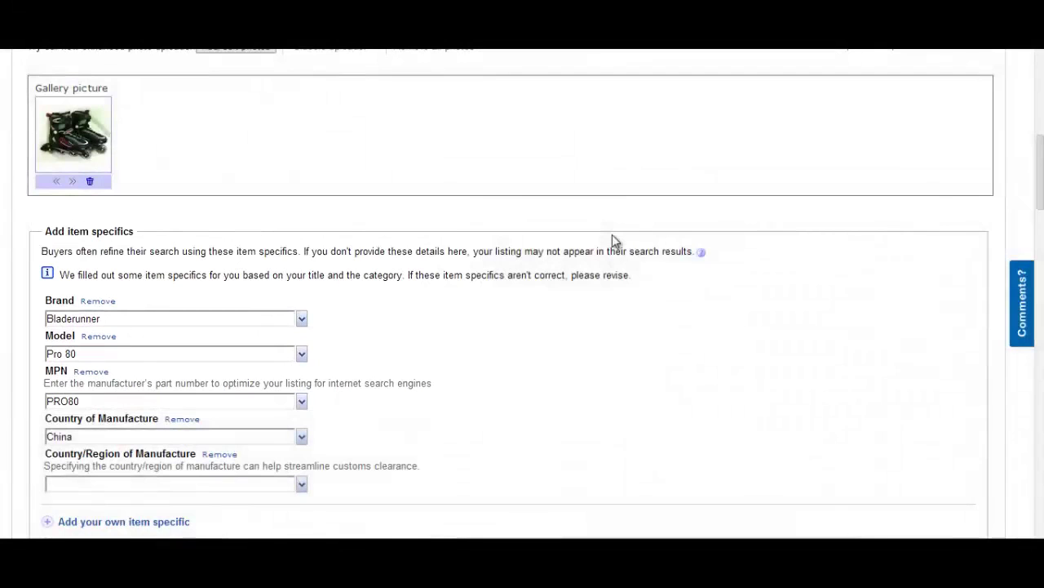
scroll(614, 240, down, 5)
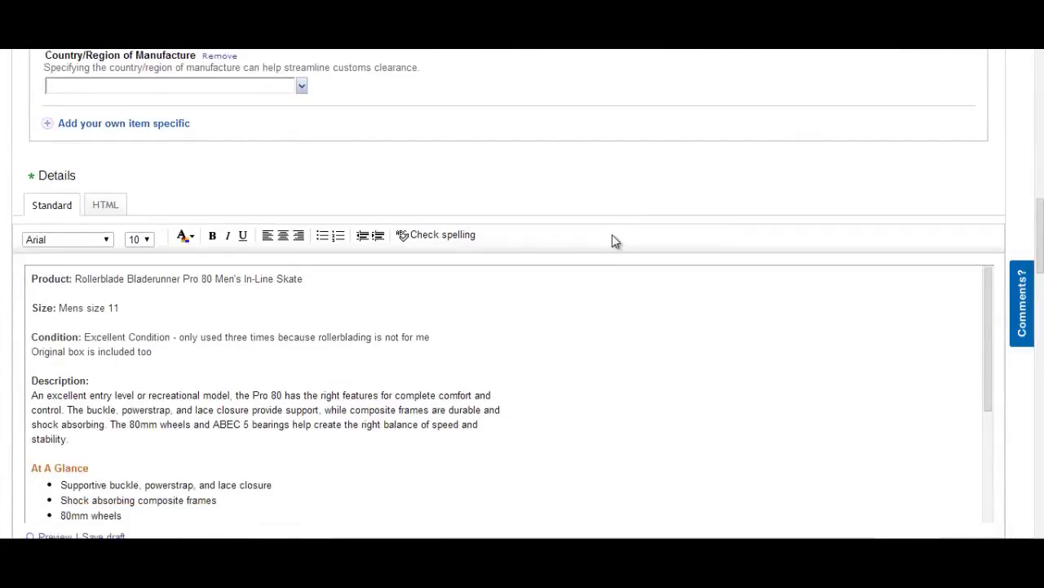
scroll(614, 241, down, 1)
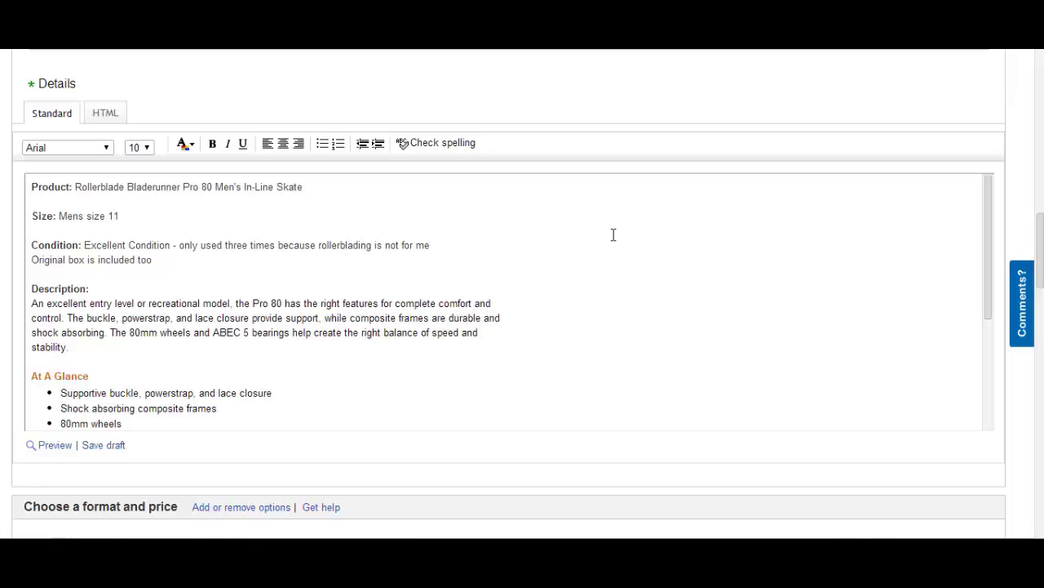
scroll(613, 234, down, 2)
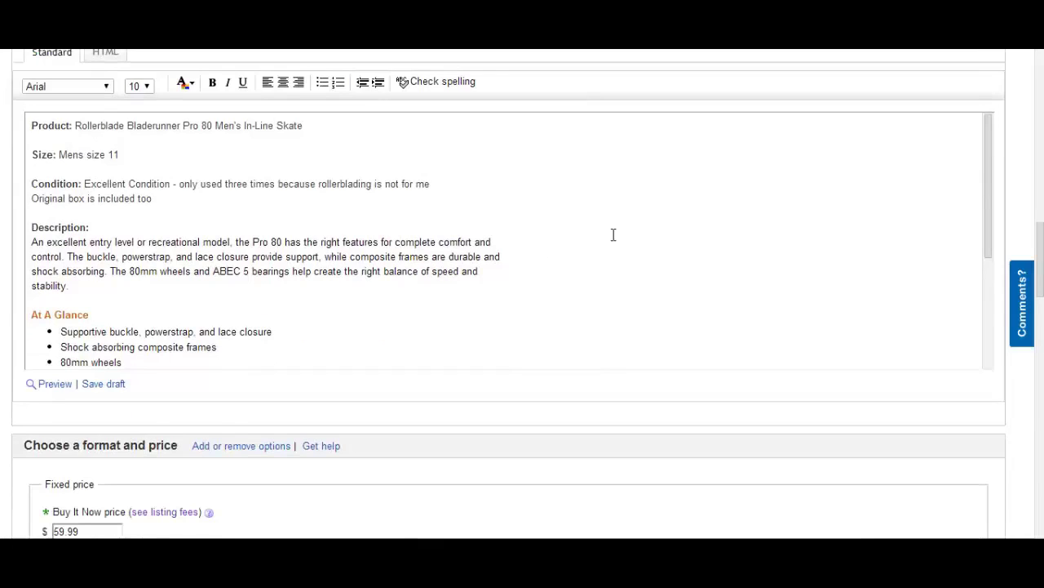
drag(988, 234, 993, 344)
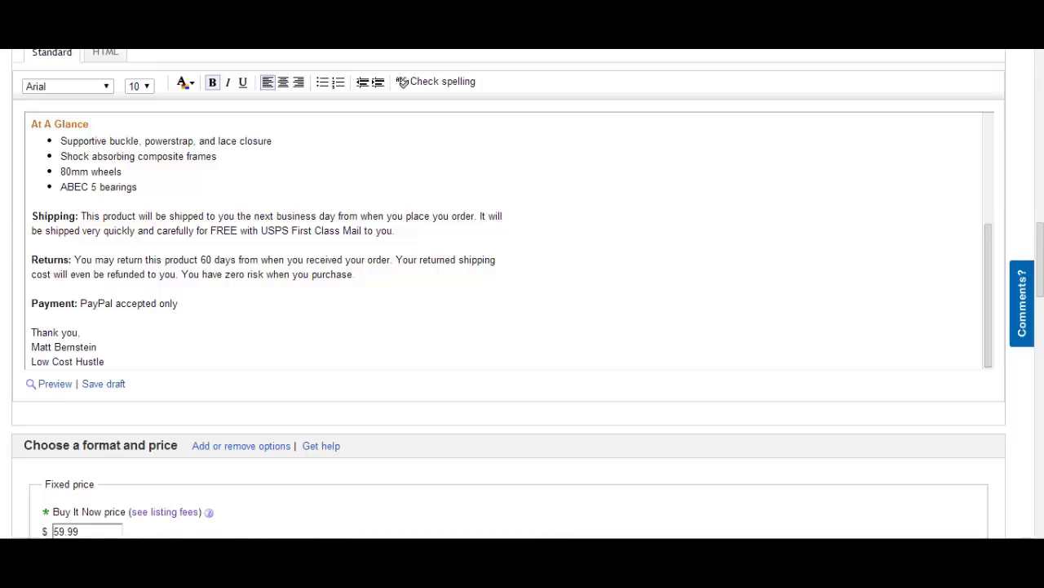
Step: Scroll through the 2013 Bowman Inception baseball card edit form under Cards > Baseball
scroll(522, 294, down, 3)
scroll(510, 294, down, 3)
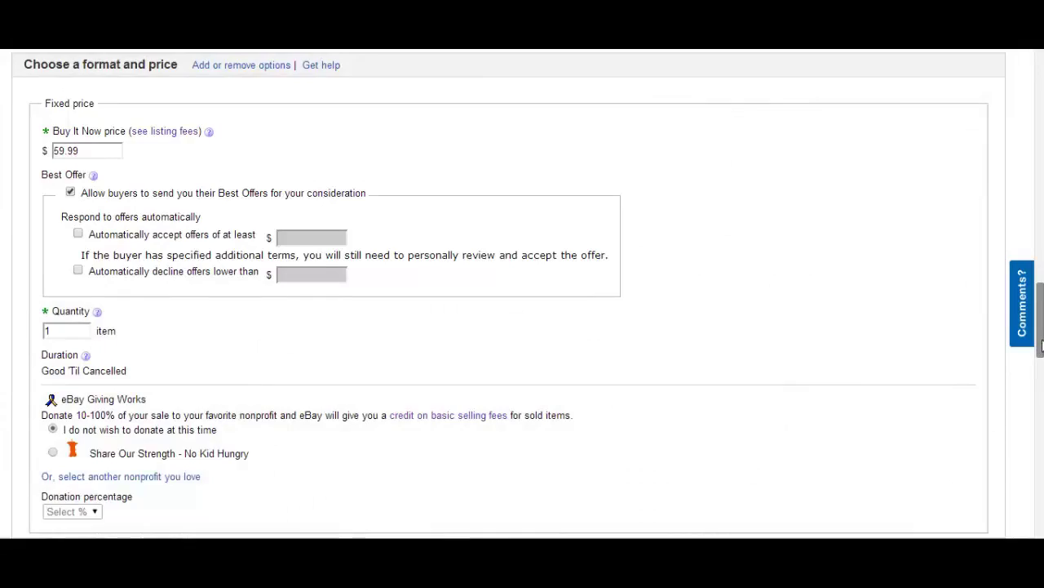
scroll(522, 294, down, 1)
scroll(522, 294, down, 5)
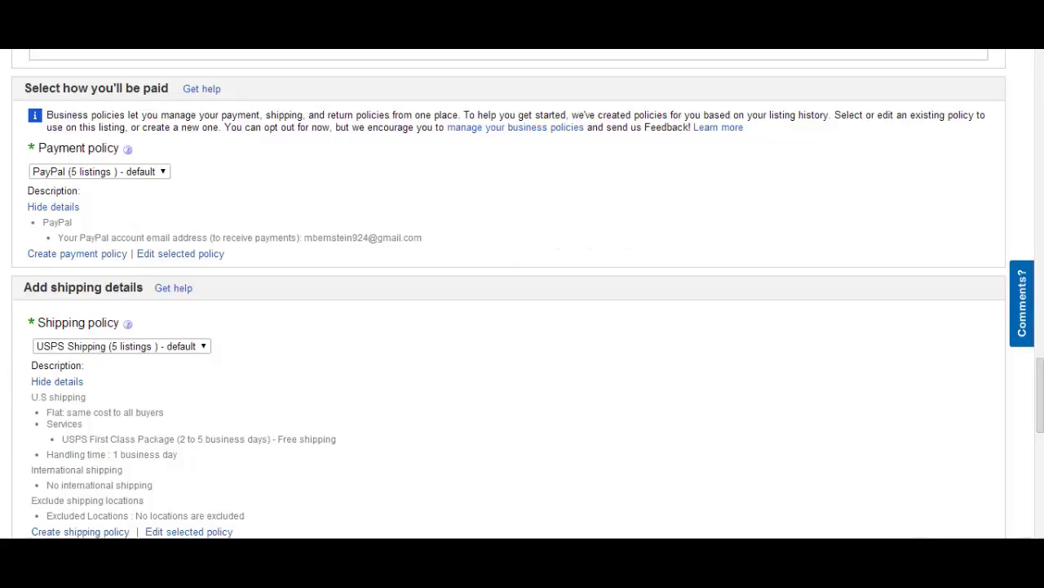
drag(1039, 395, 1040, 428)
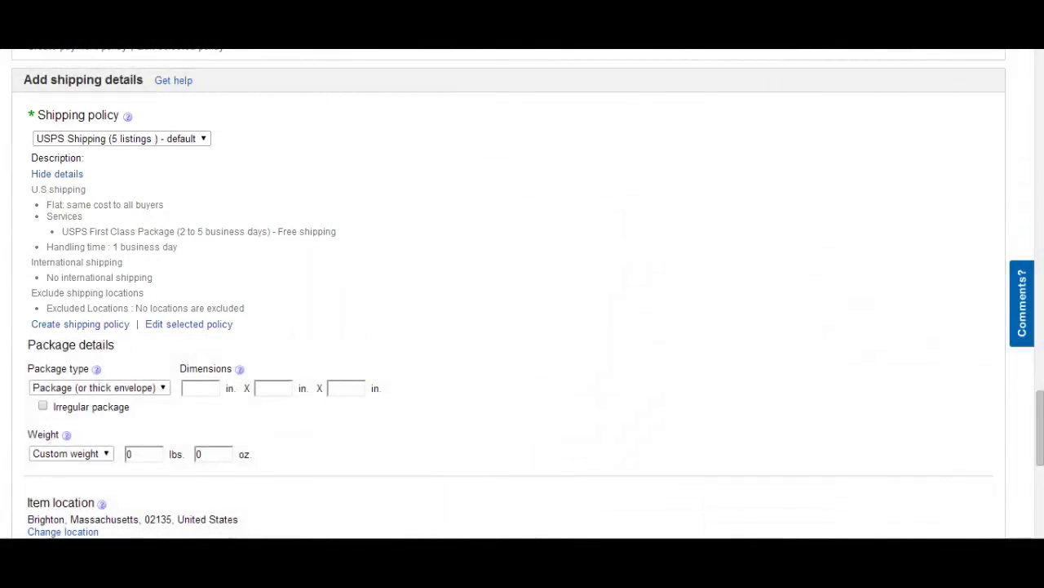
scroll(510, 294, down, 3)
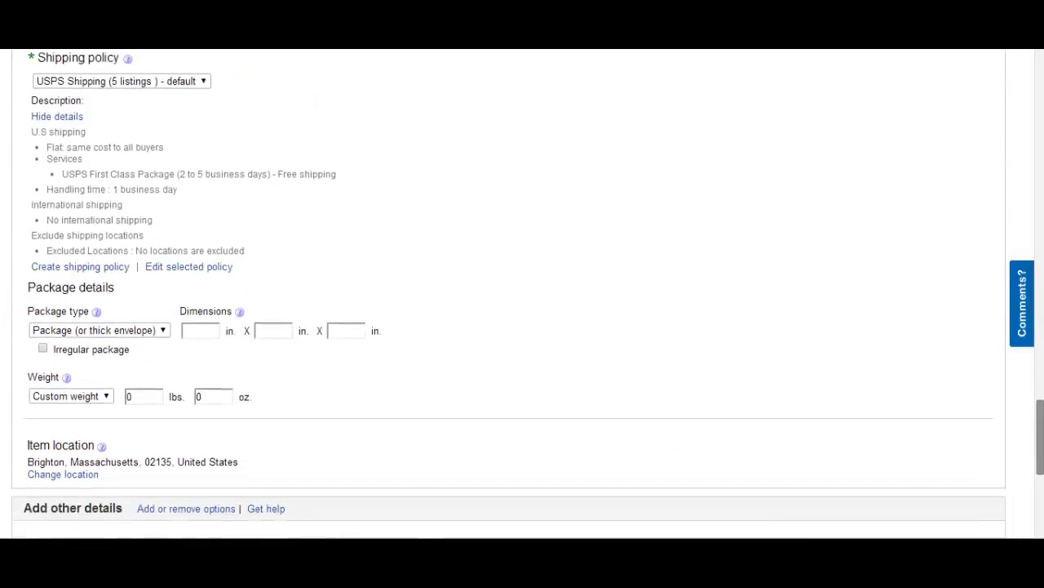
scroll(523, 294, down, 2)
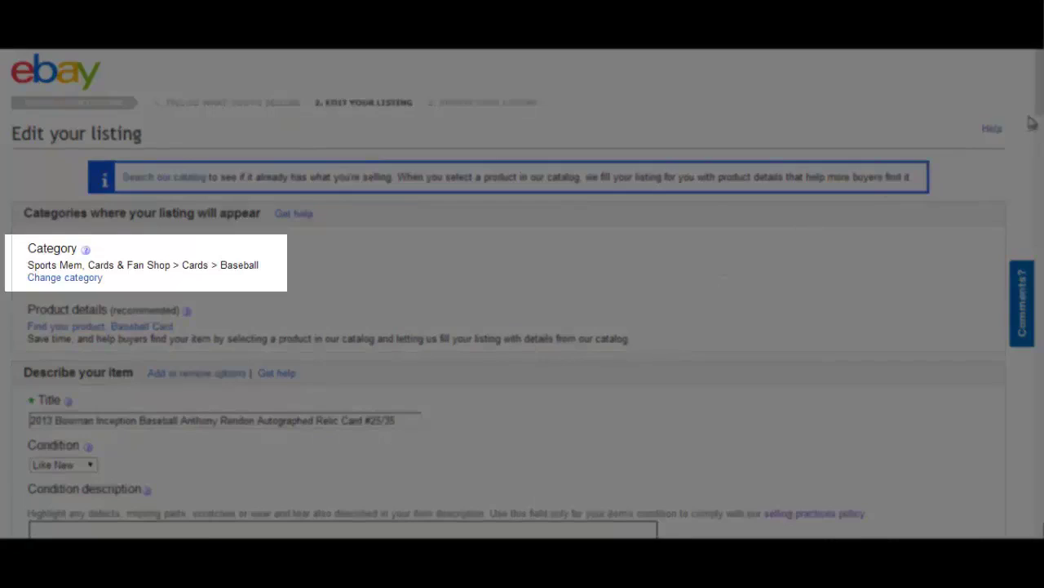
drag(1041, 82, 1040, 106)
scroll(523, 294, down, 2)
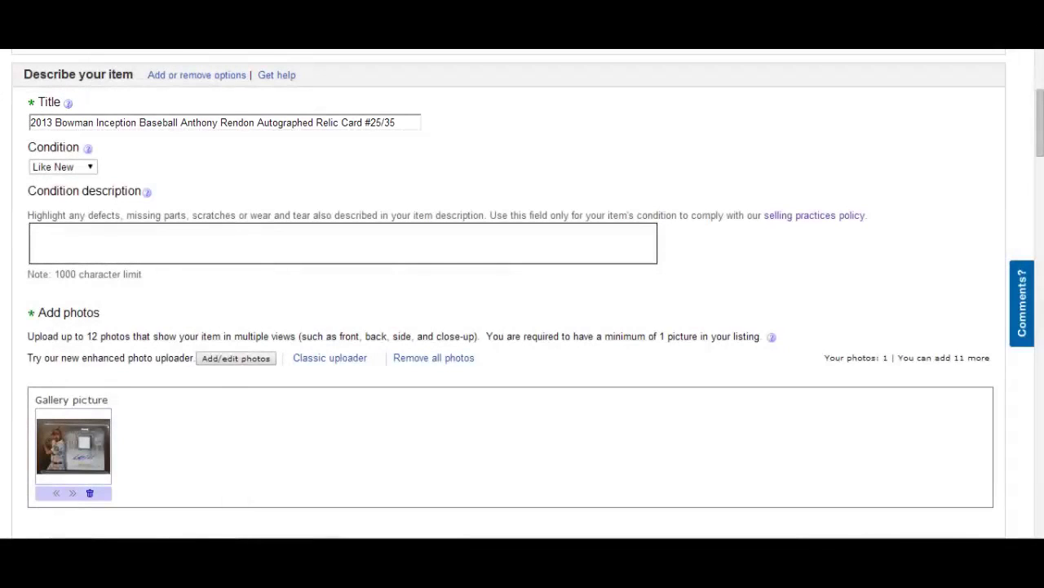
scroll(522, 294, down, 5)
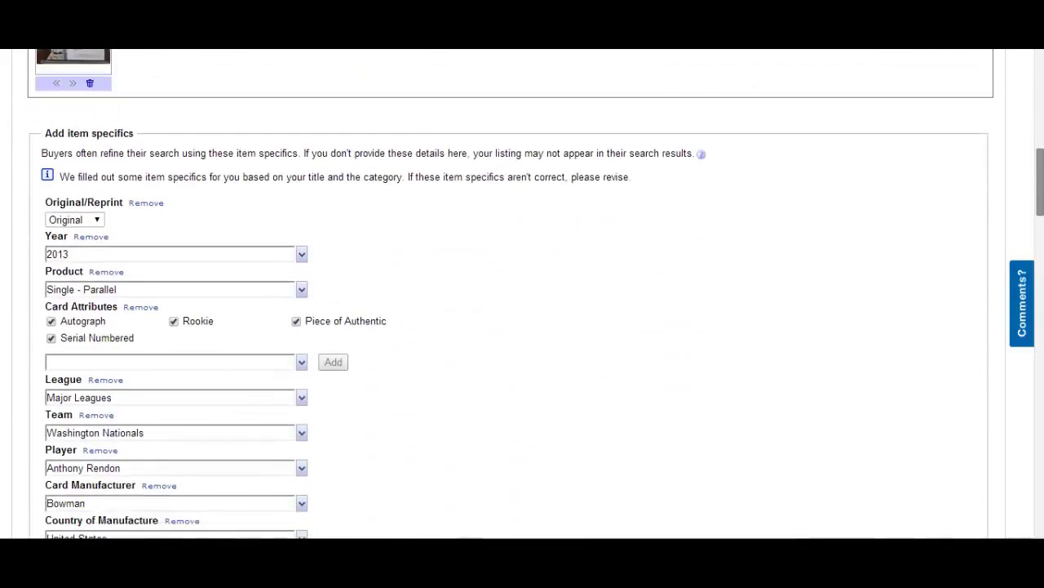
scroll(522, 294, down, 2)
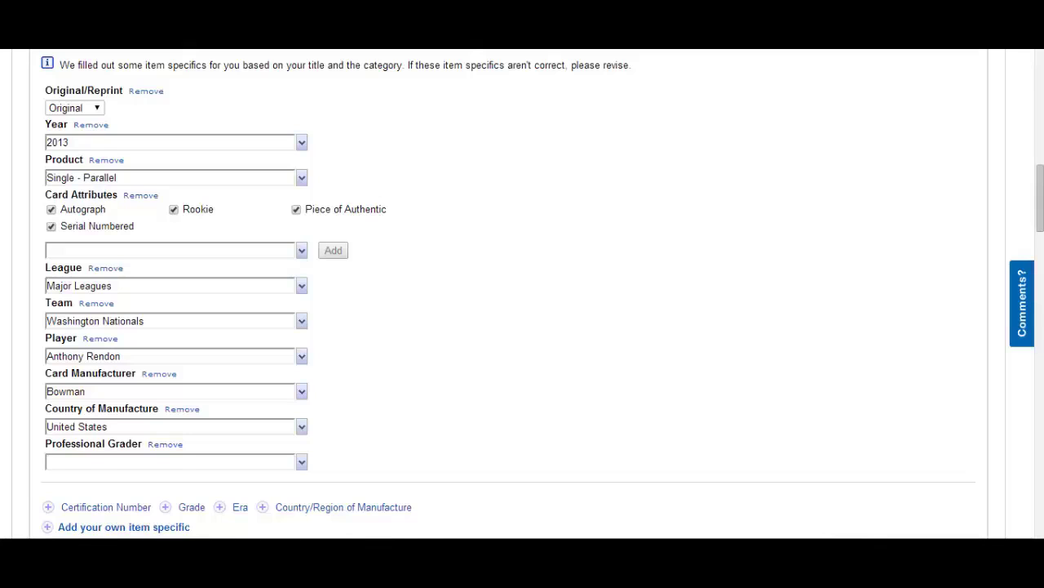
scroll(523, 294, up, 5)
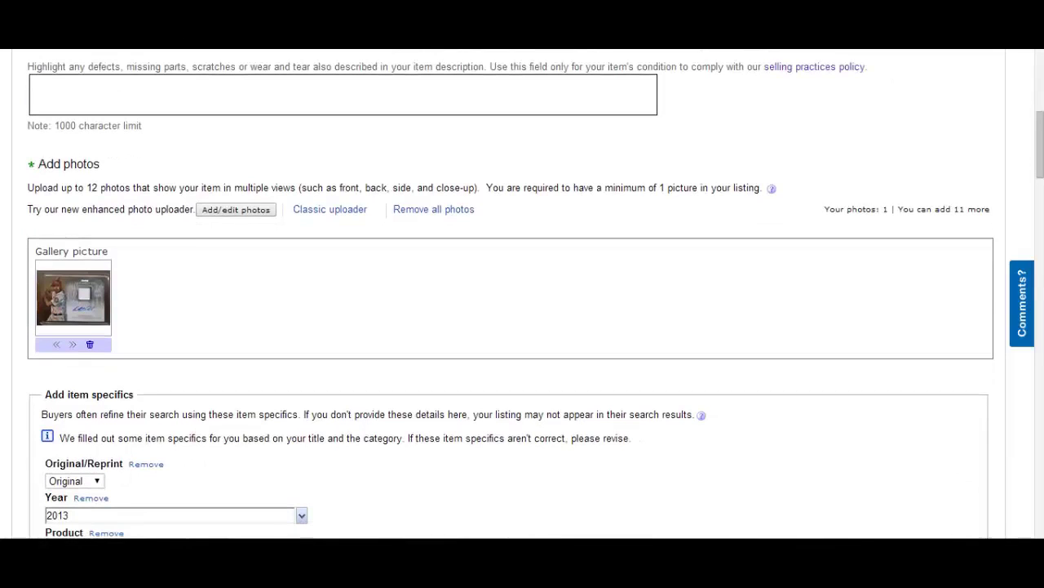
scroll(522, 294, down, 9)
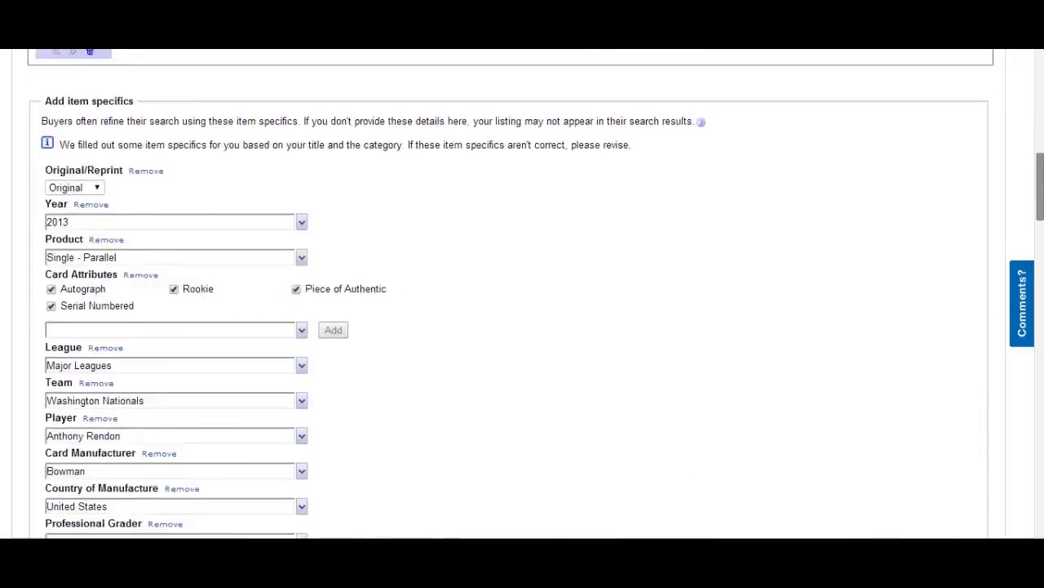
scroll(523, 293, down, 3)
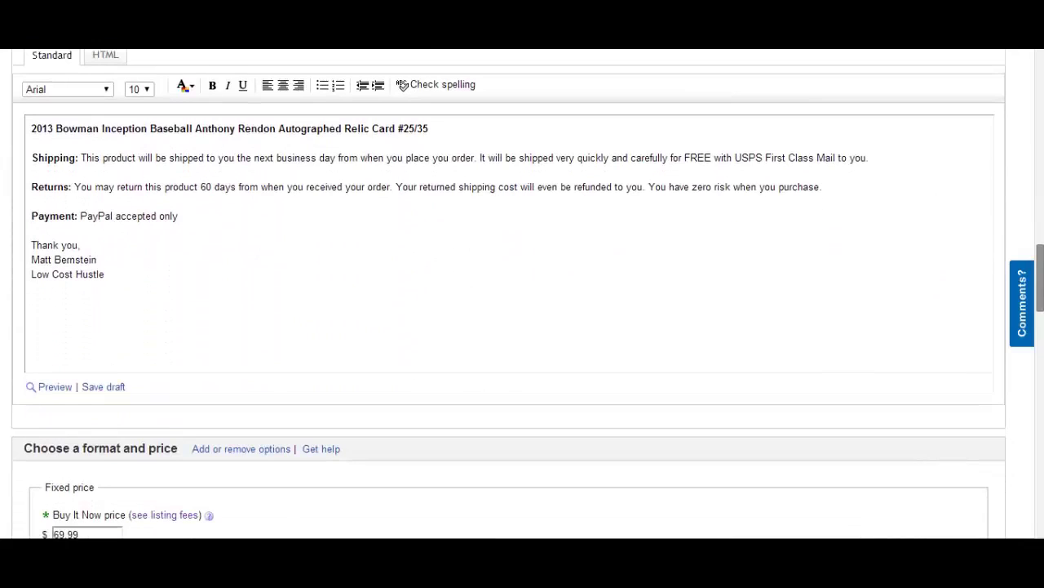
scroll(523, 294, up, 1)
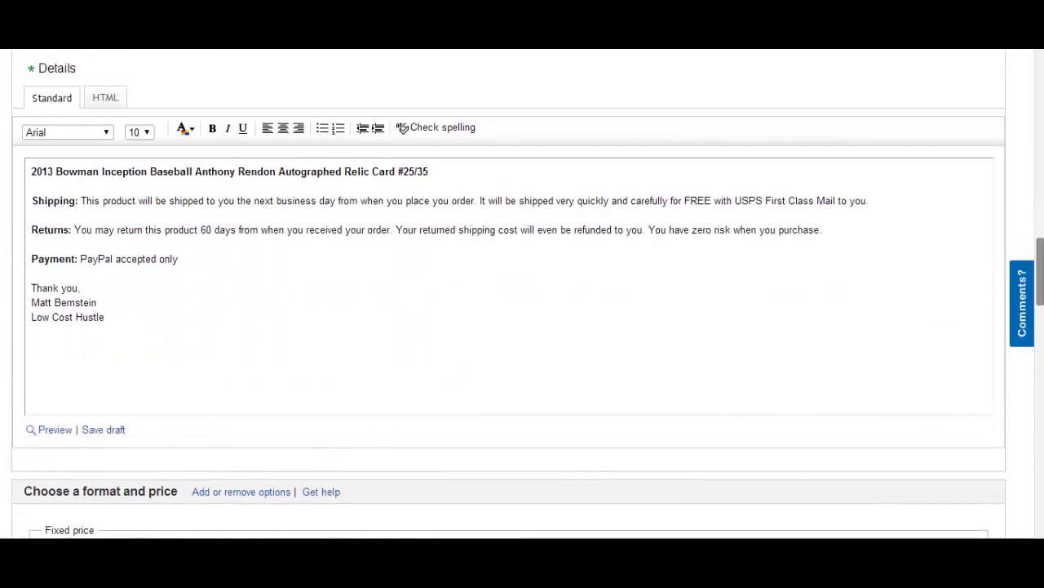
scroll(522, 294, down, 1)
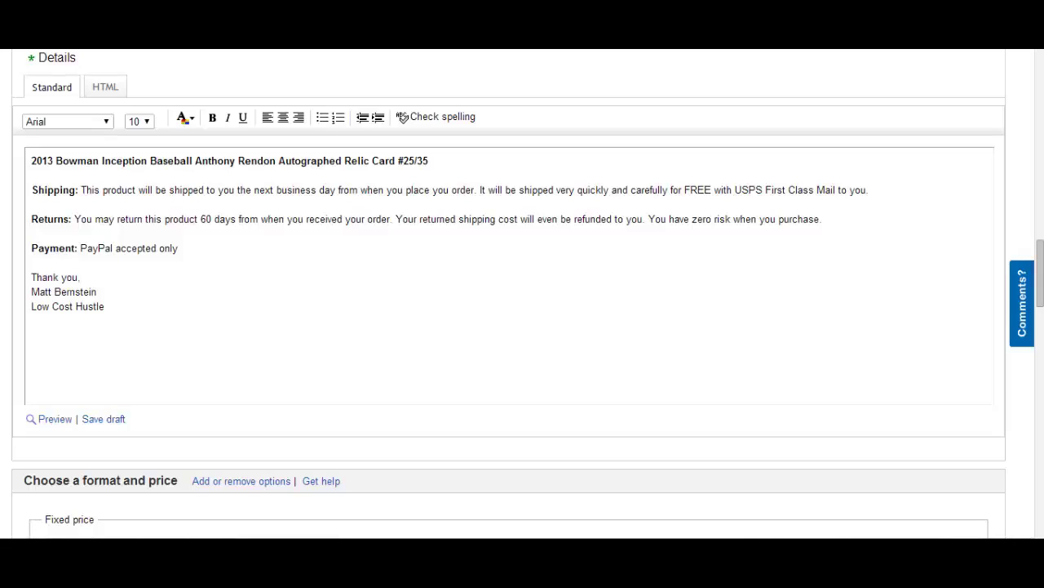
scroll(509, 293, down, 6)
scroll(509, 293, up, 1)
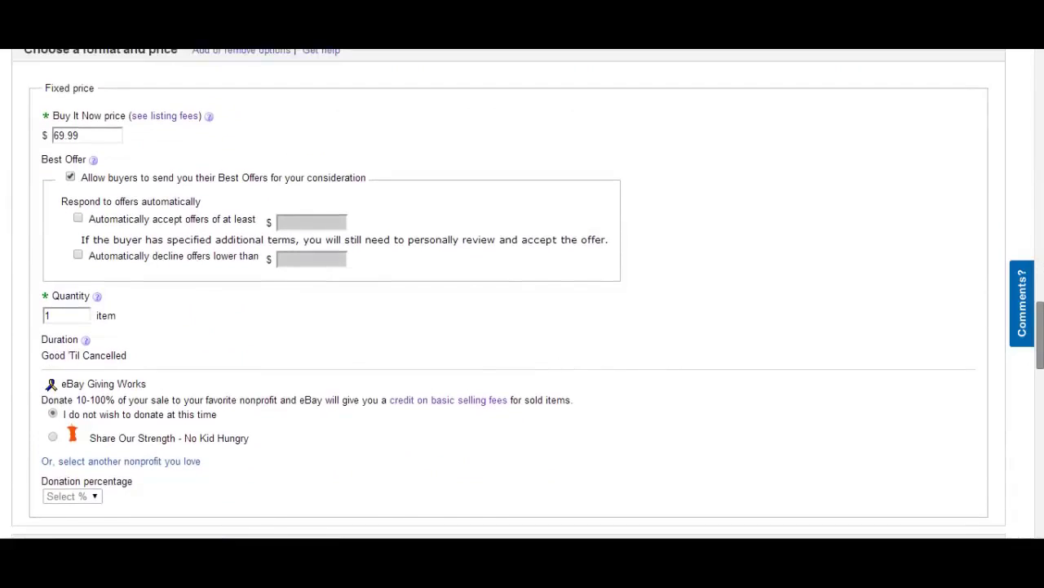
scroll(509, 294, up, 1)
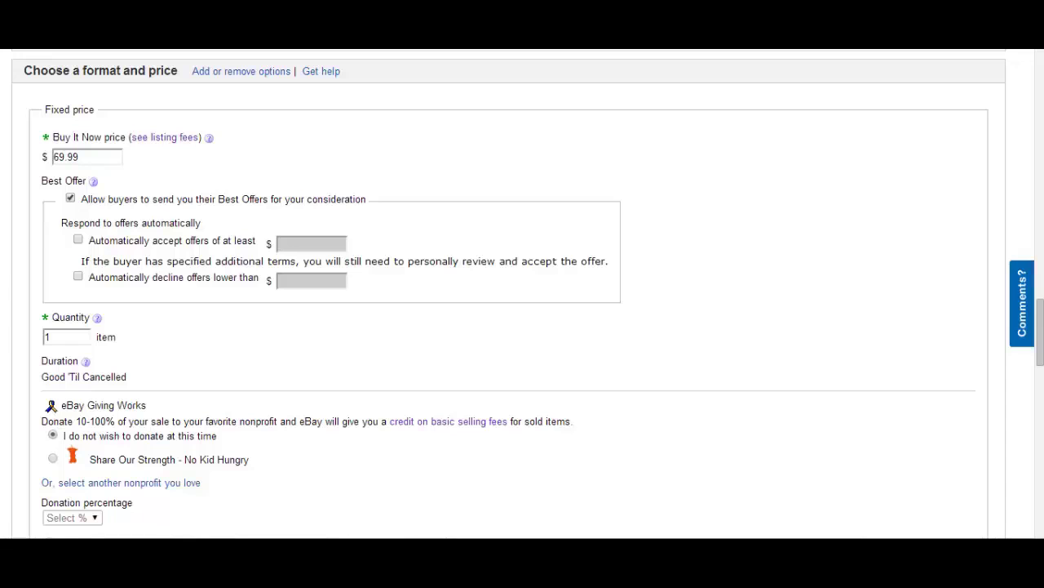
scroll(522, 294, down, 5)
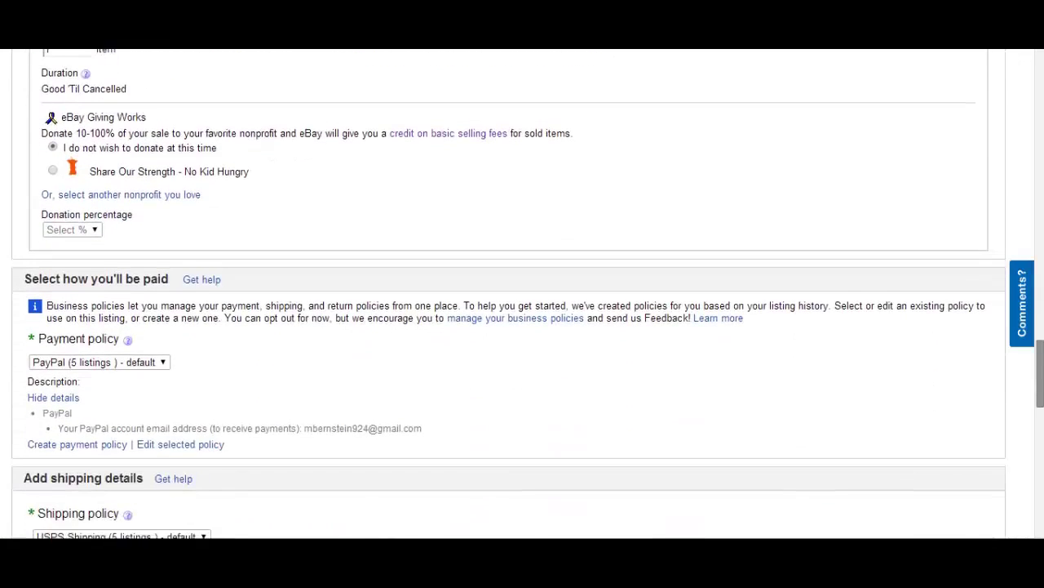
scroll(522, 294, down, 1)
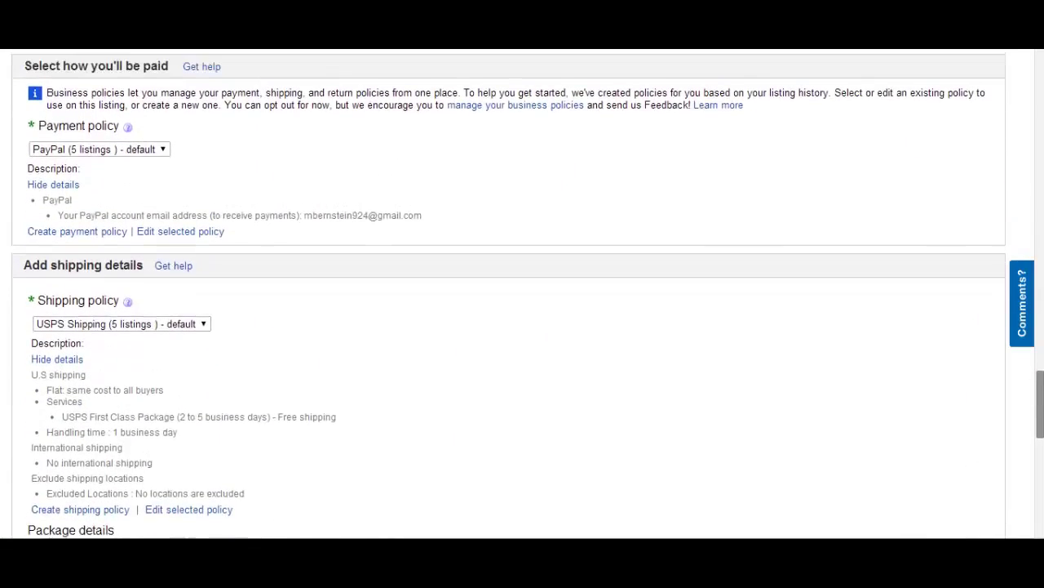